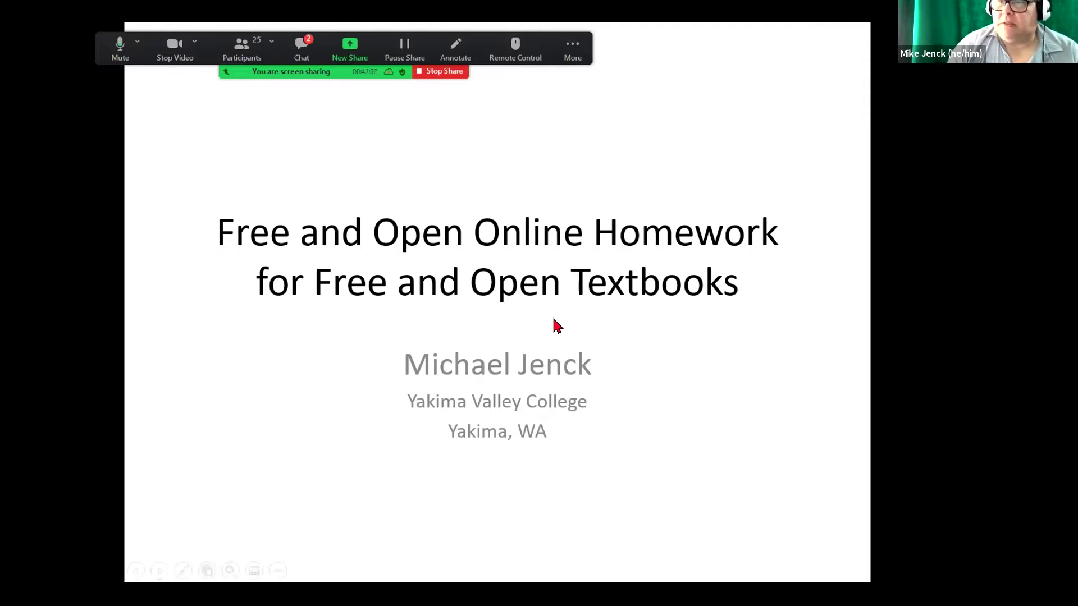
- Open and dismiss the slideshow menu, then advance from the title slide to the MyOpenMath overview slide
right_click(571, 322)
left_click(570, 321)
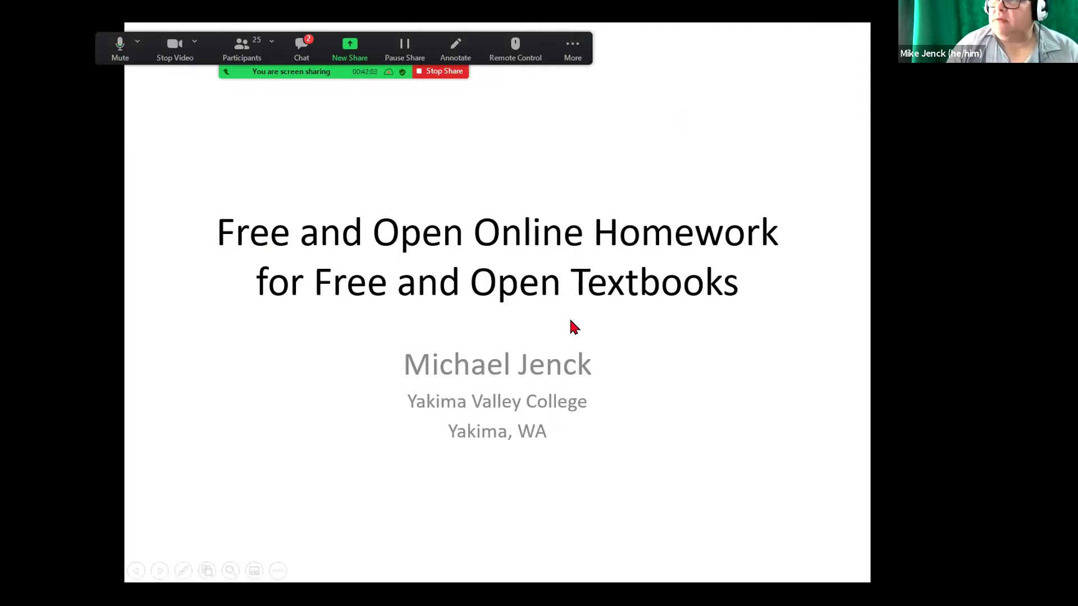
left_click(571, 322)
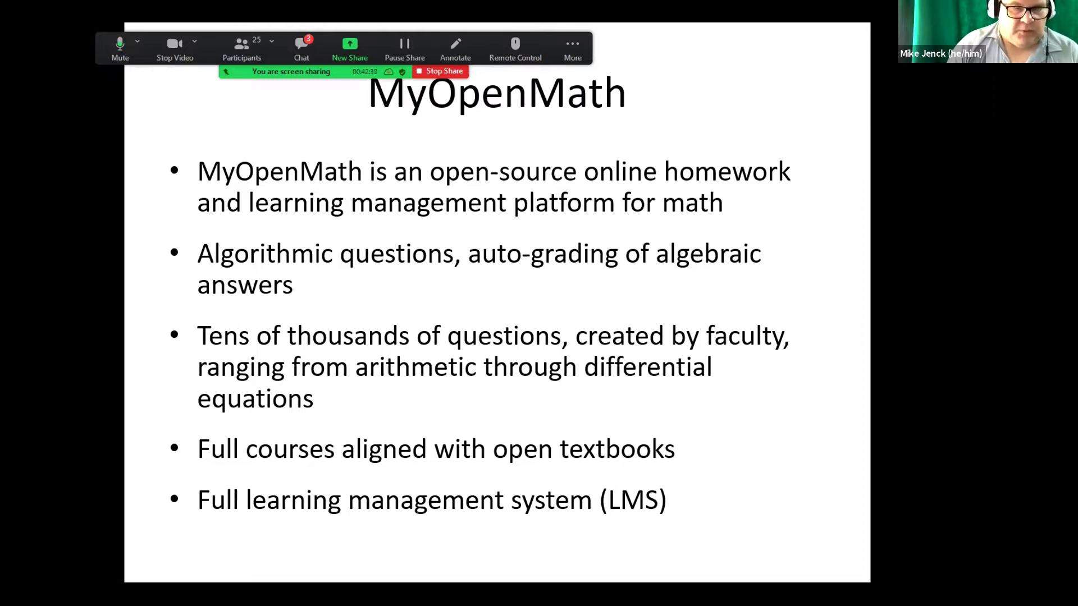
- Advance past the Sustainability? slide to the MyOpenMath slide ending 'Provide local control'
left_click(469, 410)
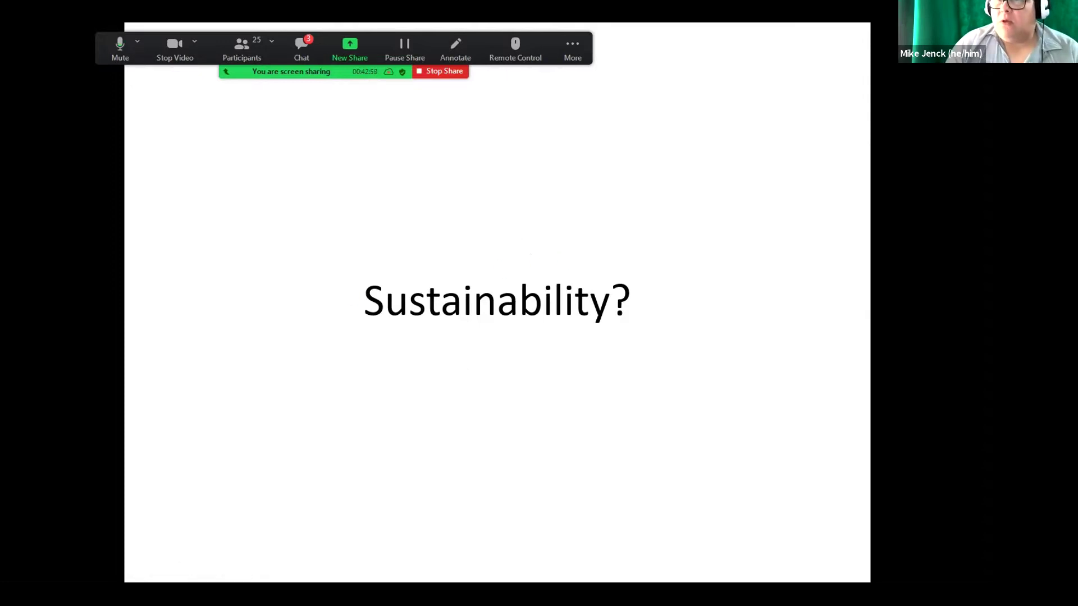
key("Right")
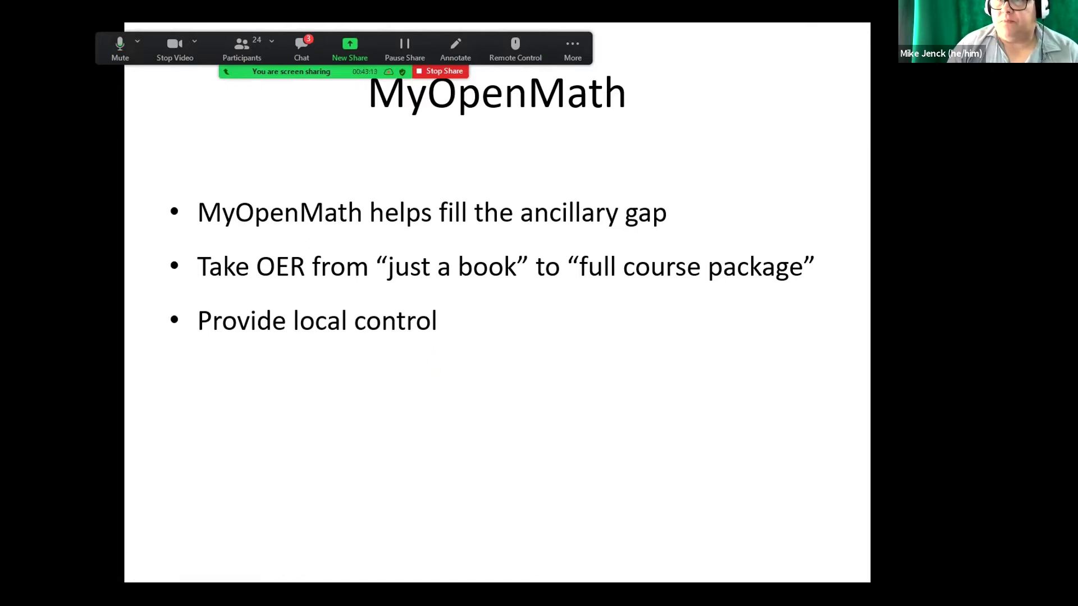
- Advance through the Existing Courses list to the faculty-created, remixable Courses slide
key("Right")
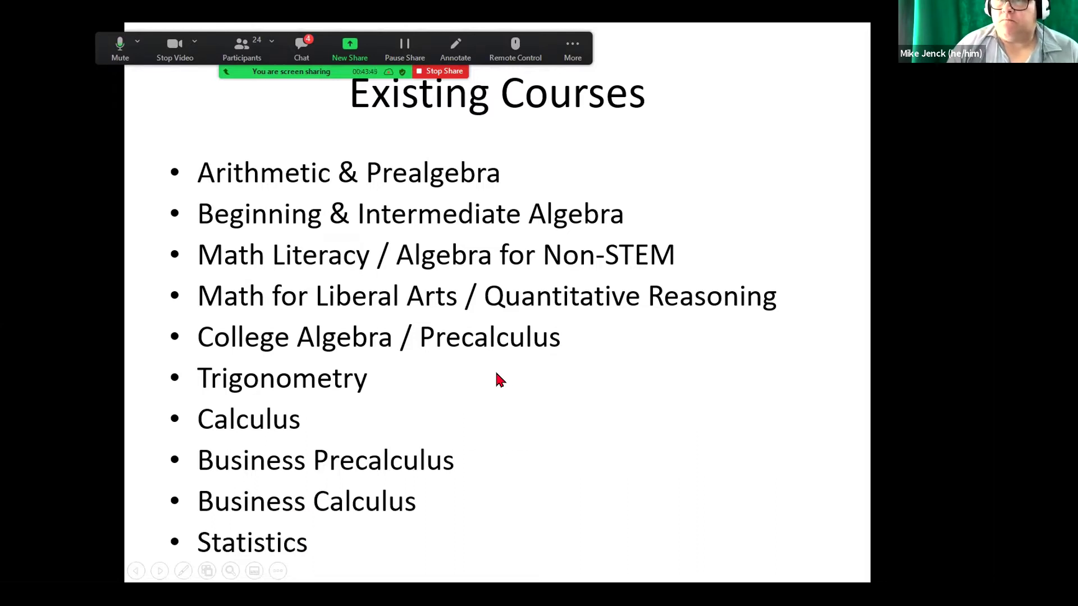
left_click(497, 379)
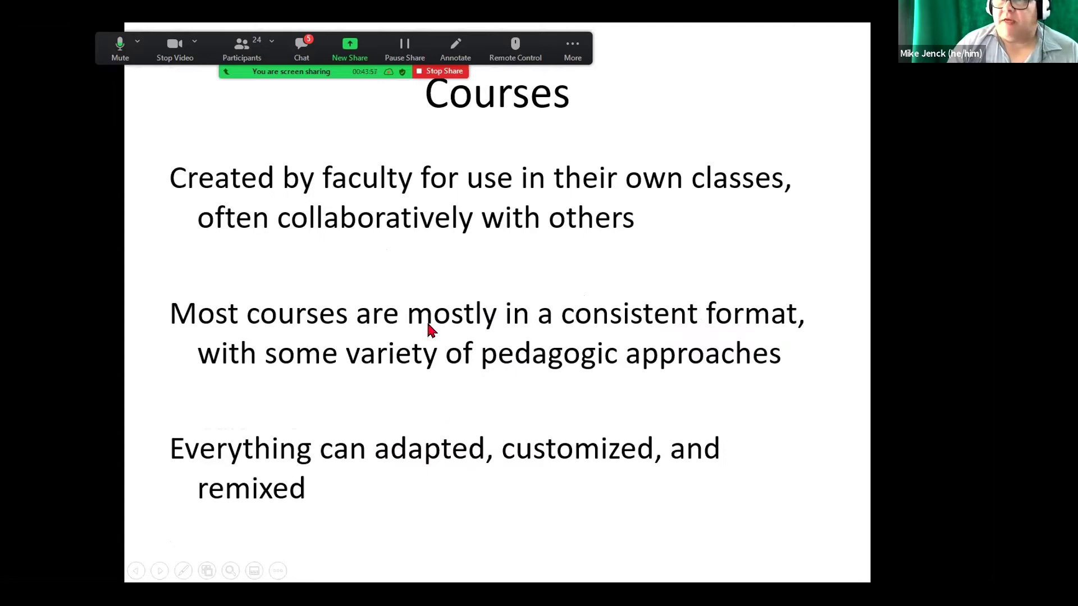
- Advance through the course page, expanded Section 2.2, textbook and Video Lessons slides to the slope question
key("alt+Tab")
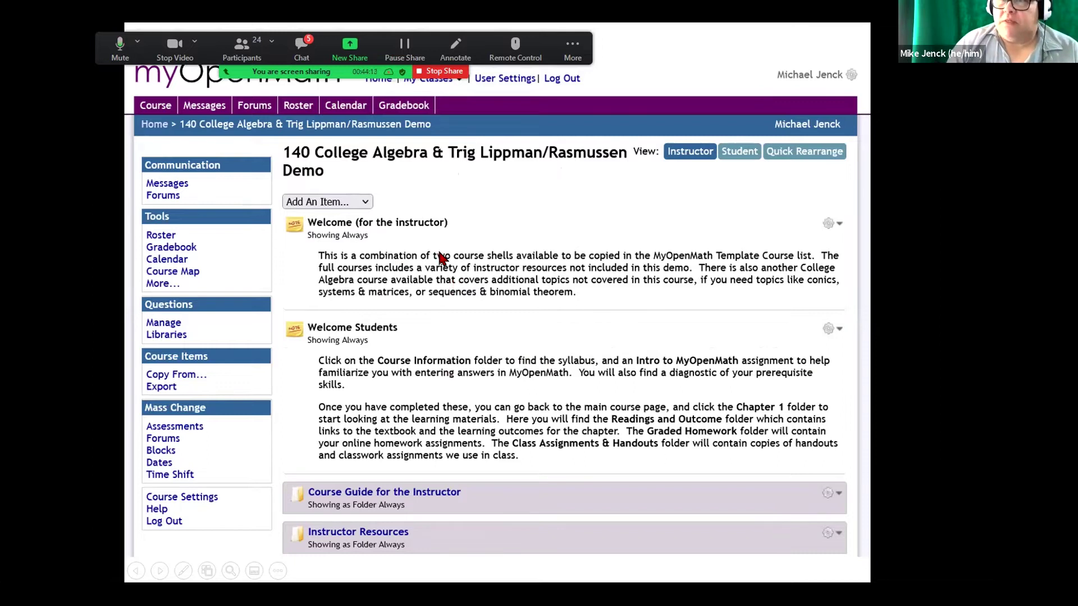
left_click(541, 347)
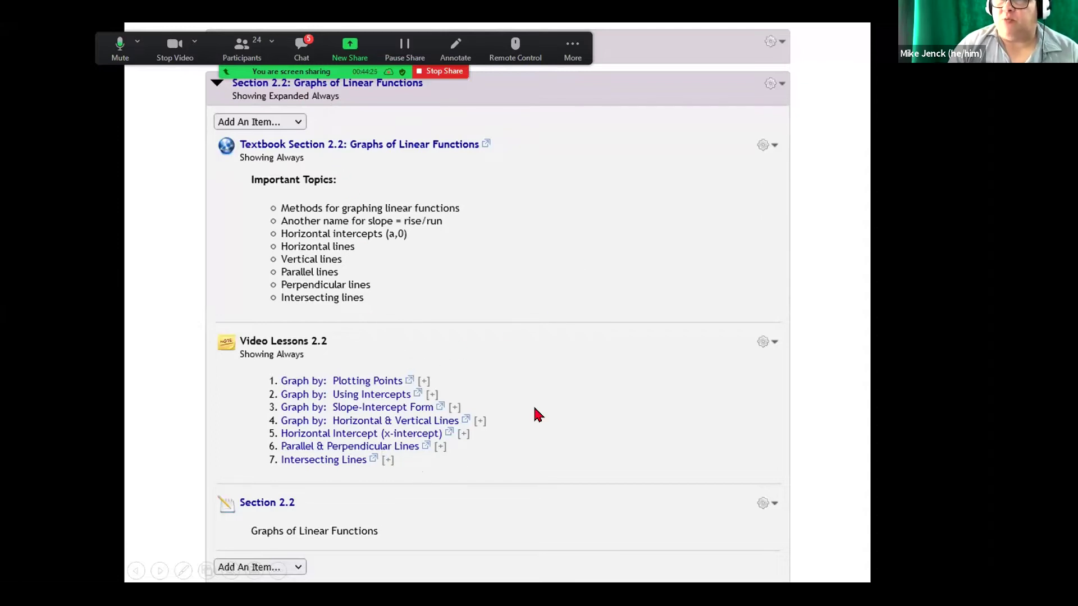
key("ctrl+Tab")
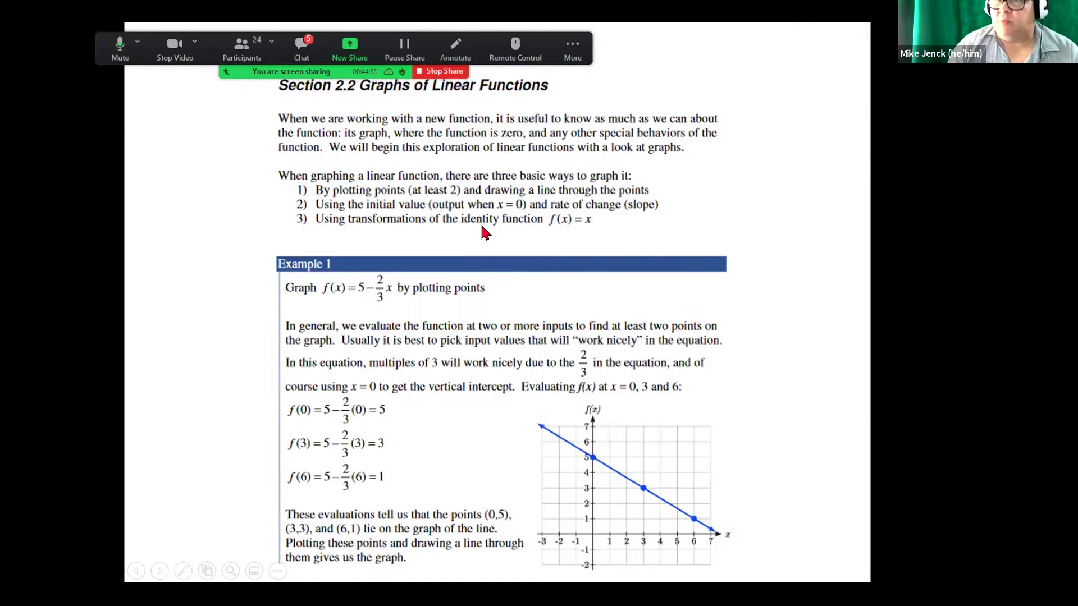
key("ctrl+Tab")
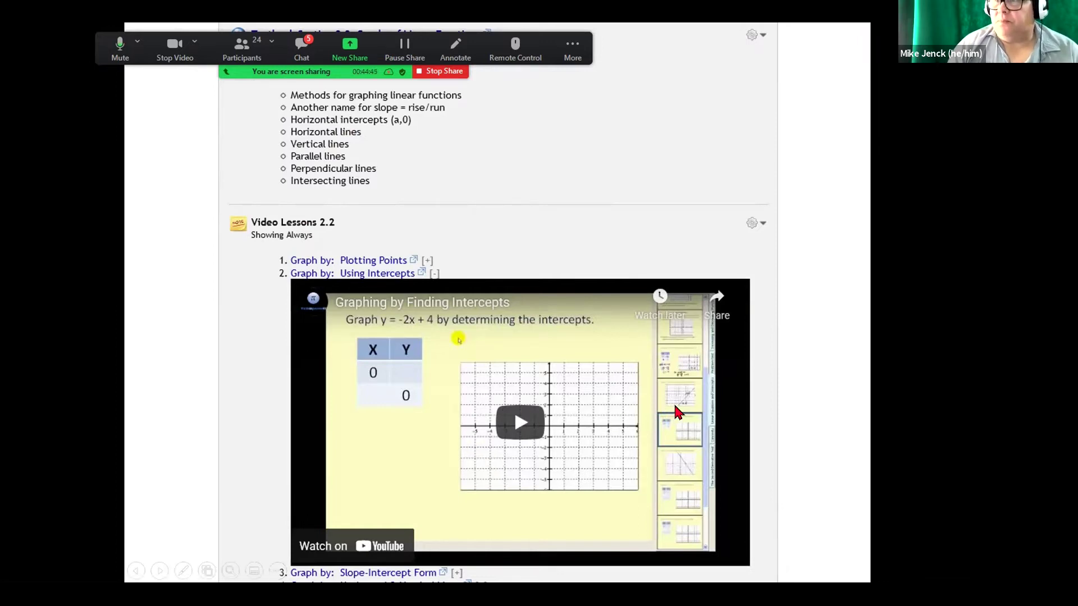
key("ctrl+Tab")
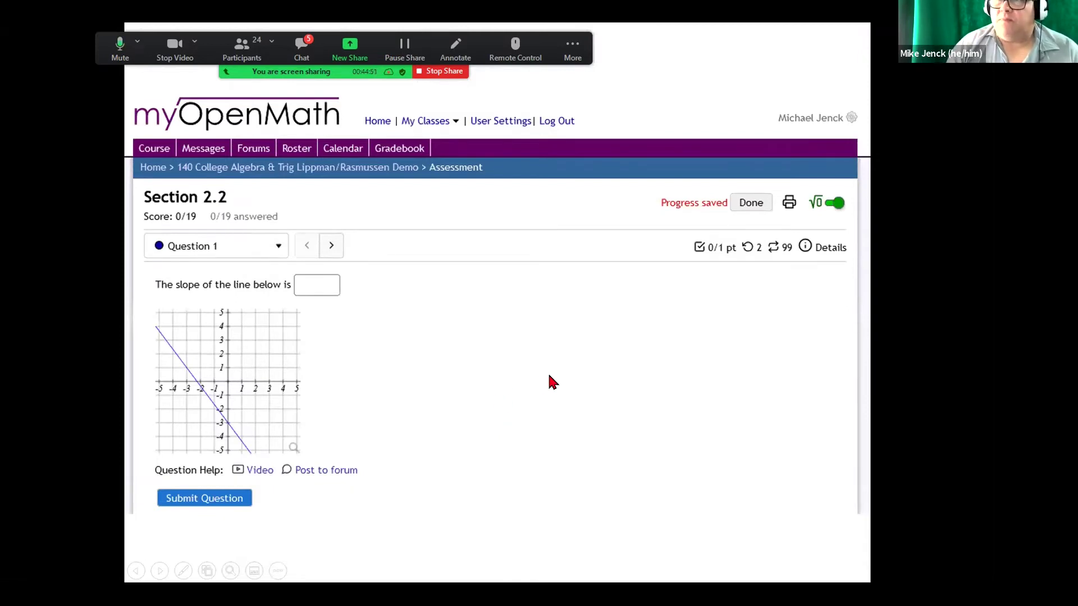
- Show slope answers 2 and -1/2, then move past the help video to the equation-matching question
type("2")
key("Return")
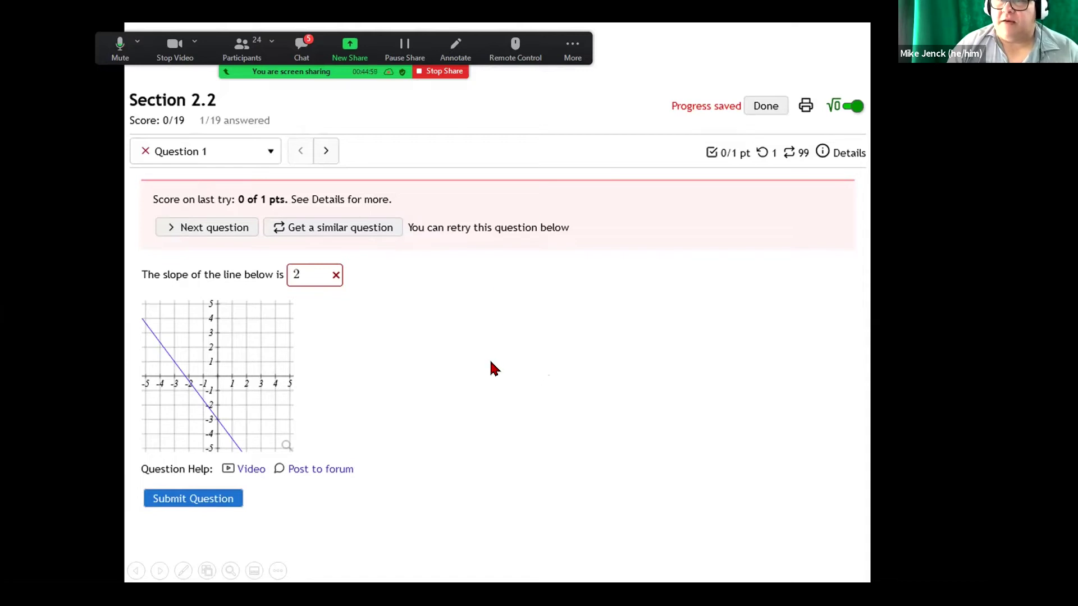
type("-1/2")
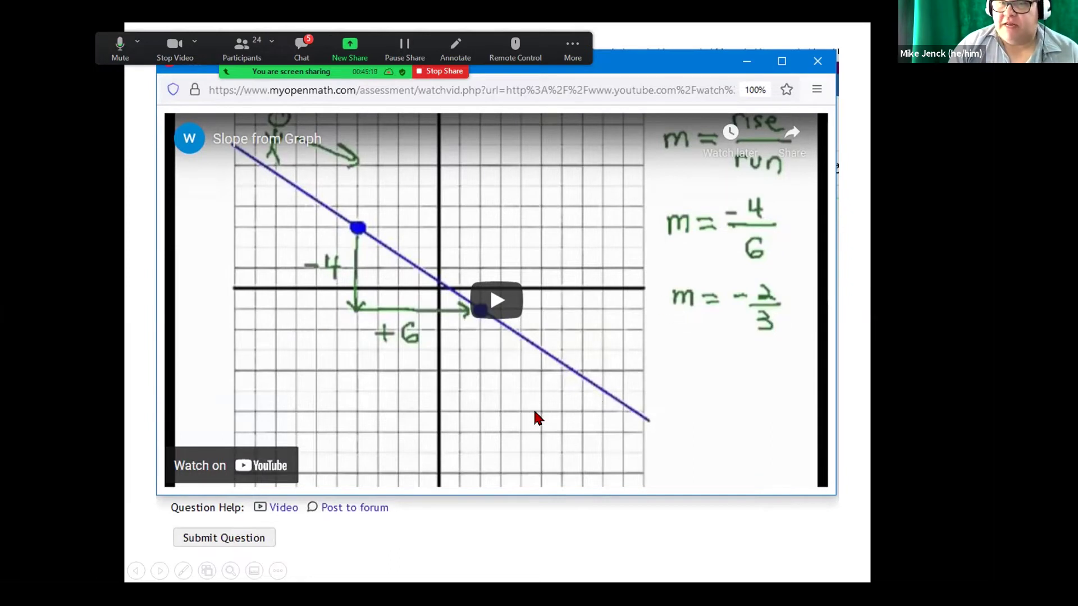
key("ctrl+w")
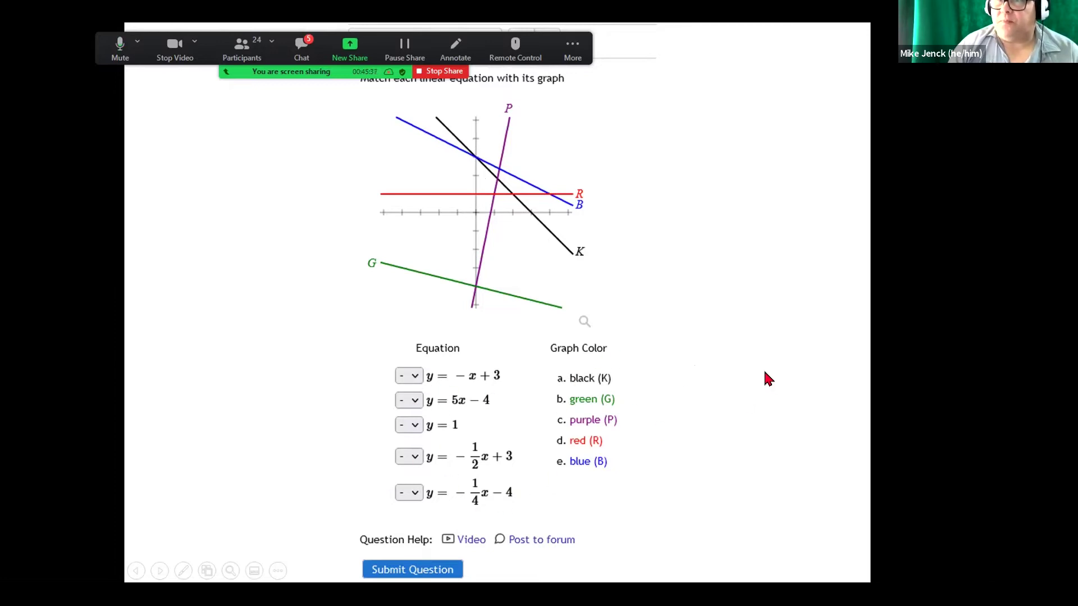
- Advance through the Graph the line and perpendicular-line questions to the 'But is it any good?' slide
key("Right")
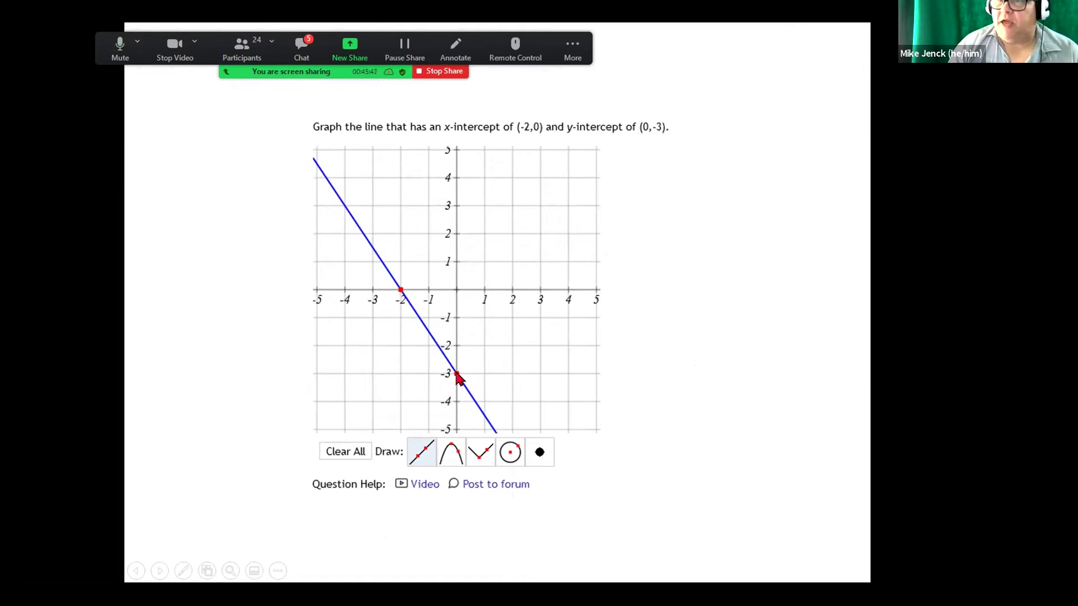
left_click(681, 365)
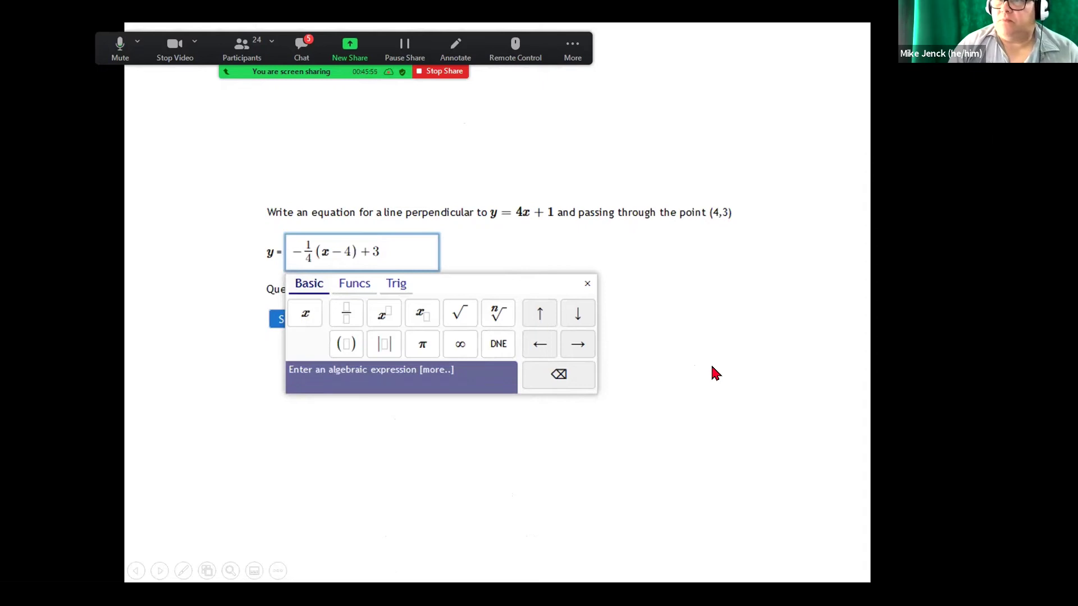
left_click(630, 474)
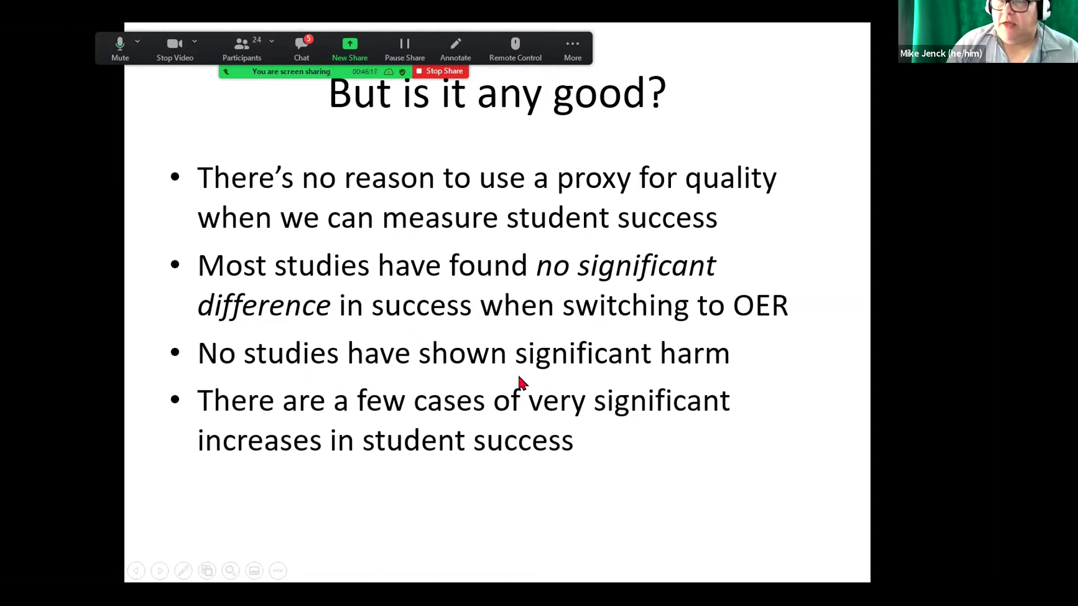
- Advance to the 'Everything is Remixable' slide listing removing, rearranging and editing options
left_click(500, 354)
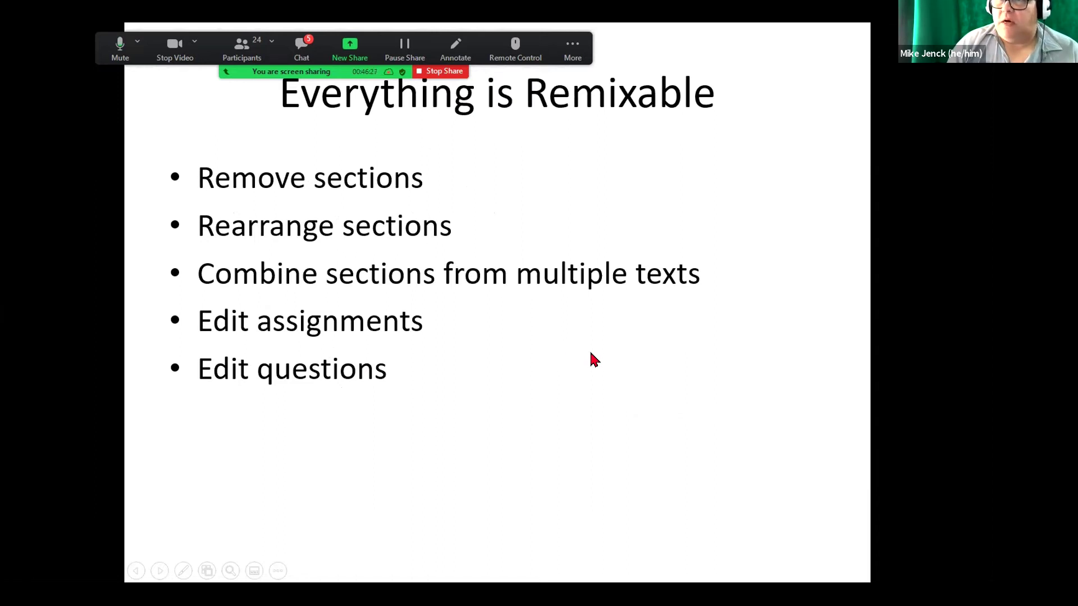
- Advance to the Question Set Manager screenshot with the Algebra library expanded to Factoring
key("alt+Tab")
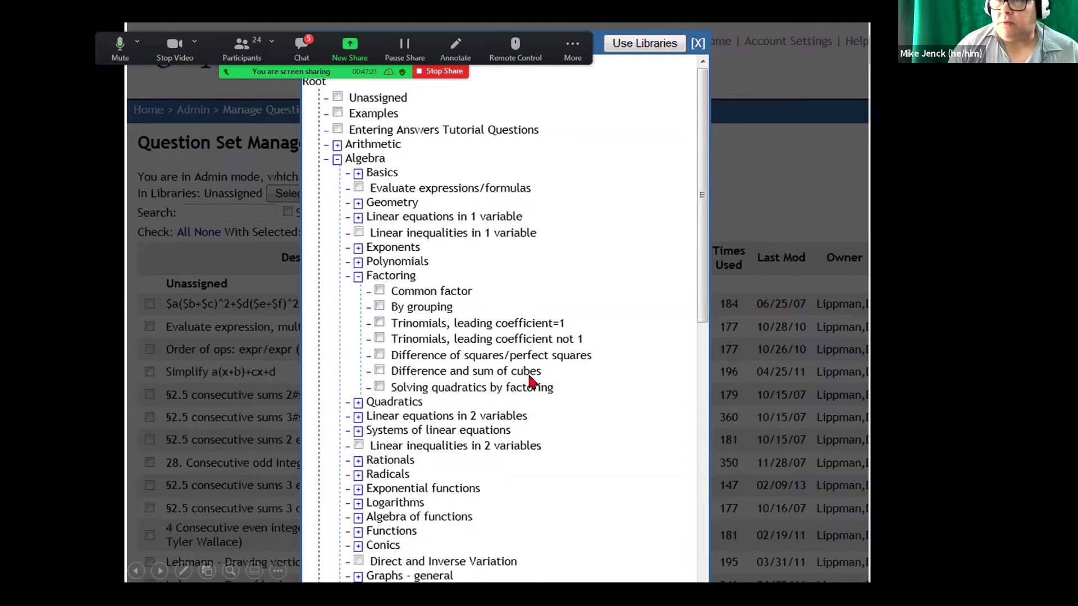
- Advance through the trinomial list, gradebook and scientific-notation slides to Item Analysis for Homework 7.3
key("Right")
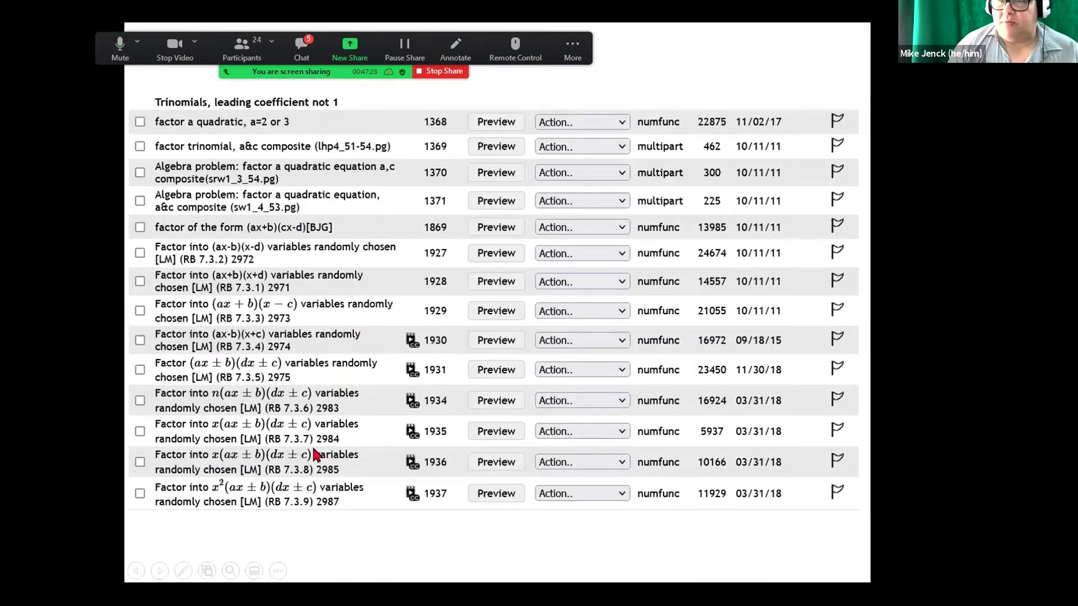
key("Right")
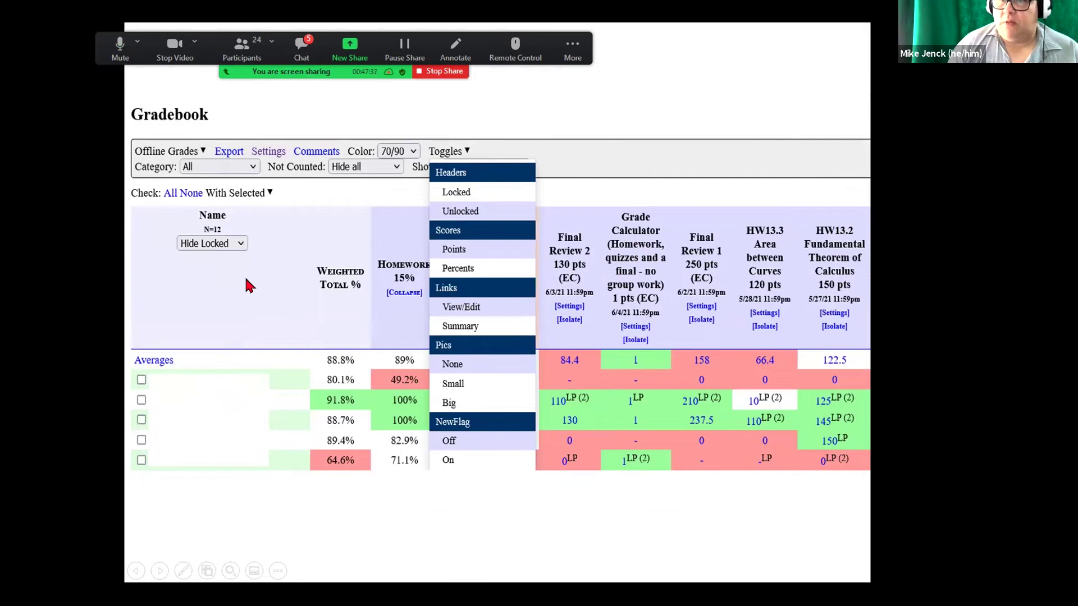
key("Right")
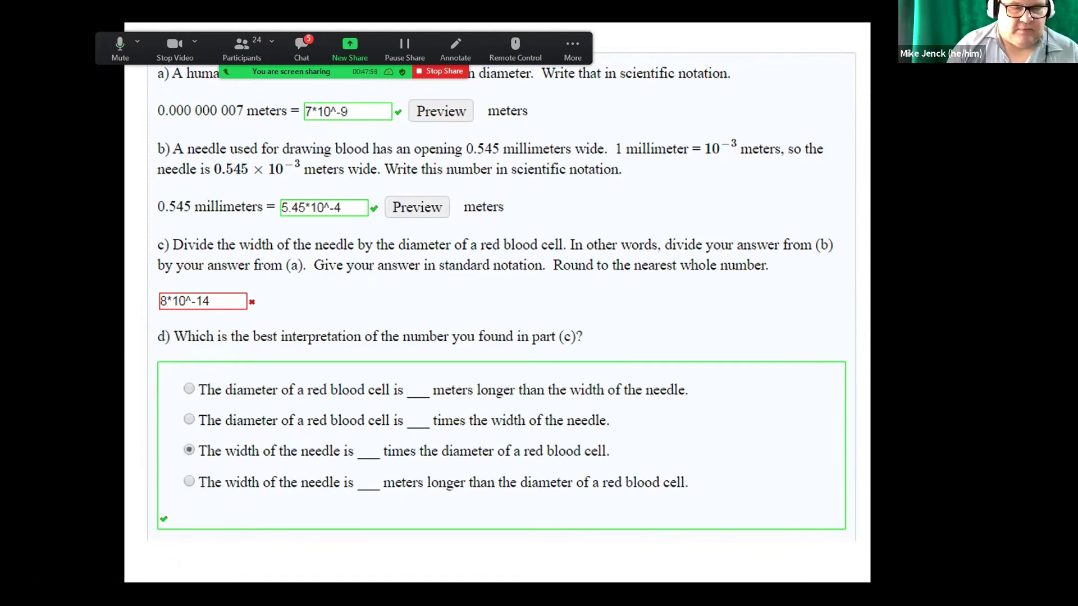
left_click(391, 343)
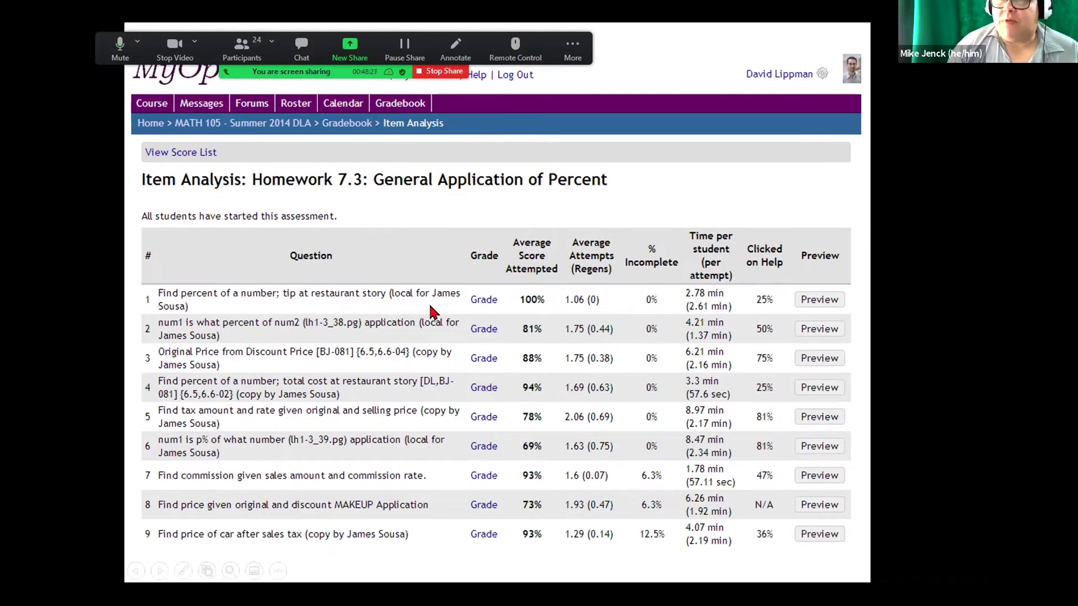
- Advance to the four-week course calendar screenshot starting September 19
key("ctrl+Tab")
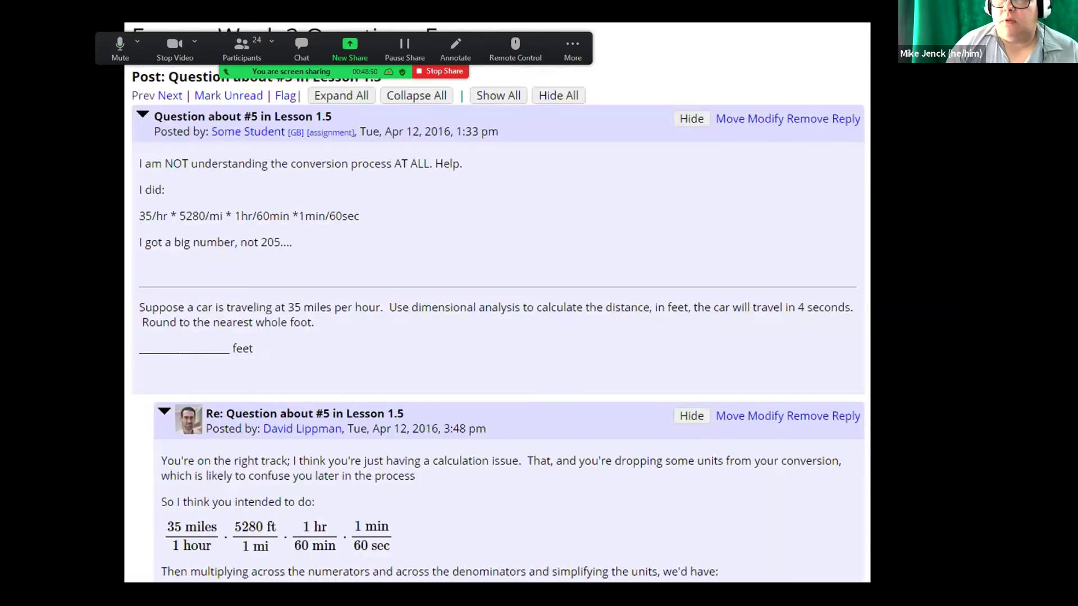
- Show the forum post and student message slides, briefly stepping back, then reach the Mass Change Dates screenshot
left_click(312, 248)
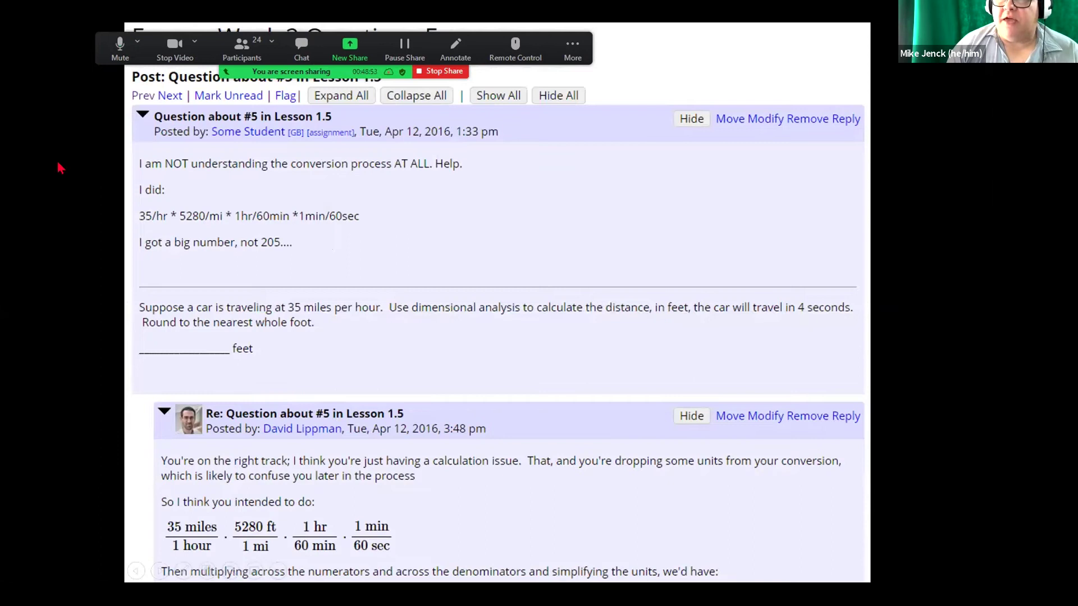
left_click(346, 251)
key("Left")
left_click(346, 251)
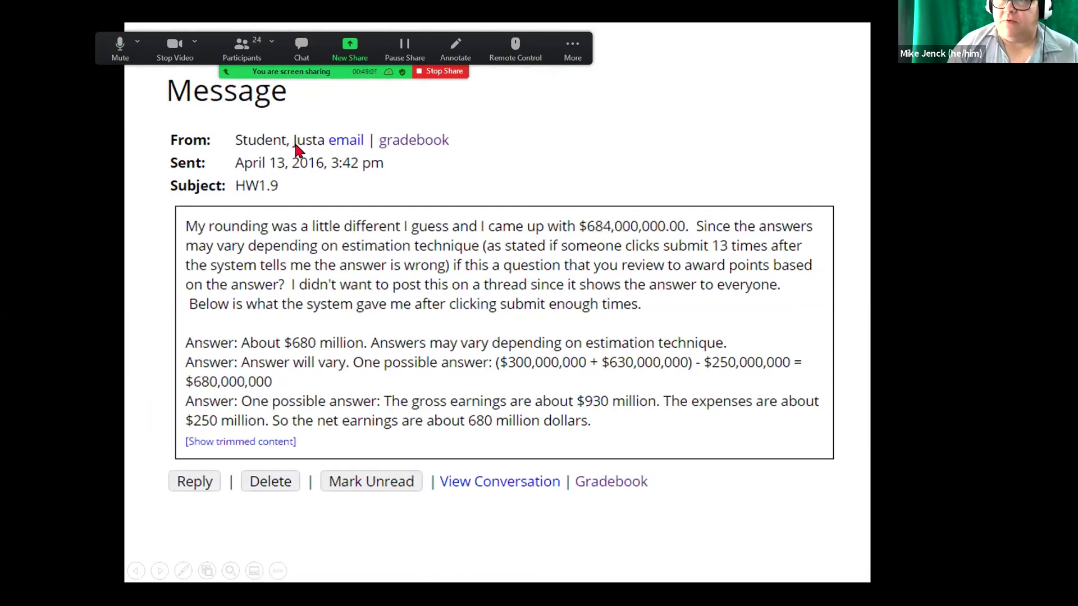
left_click(396, 321)
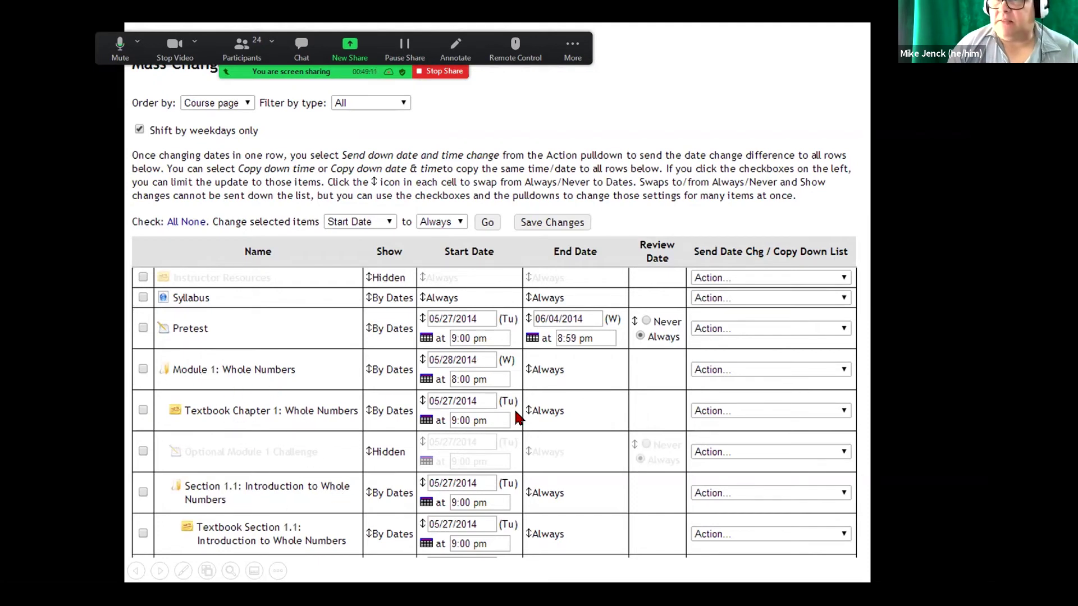
- Advance through the course content page and course settings screenshots to the 'Want to explore?' slide
key("alt+Left")
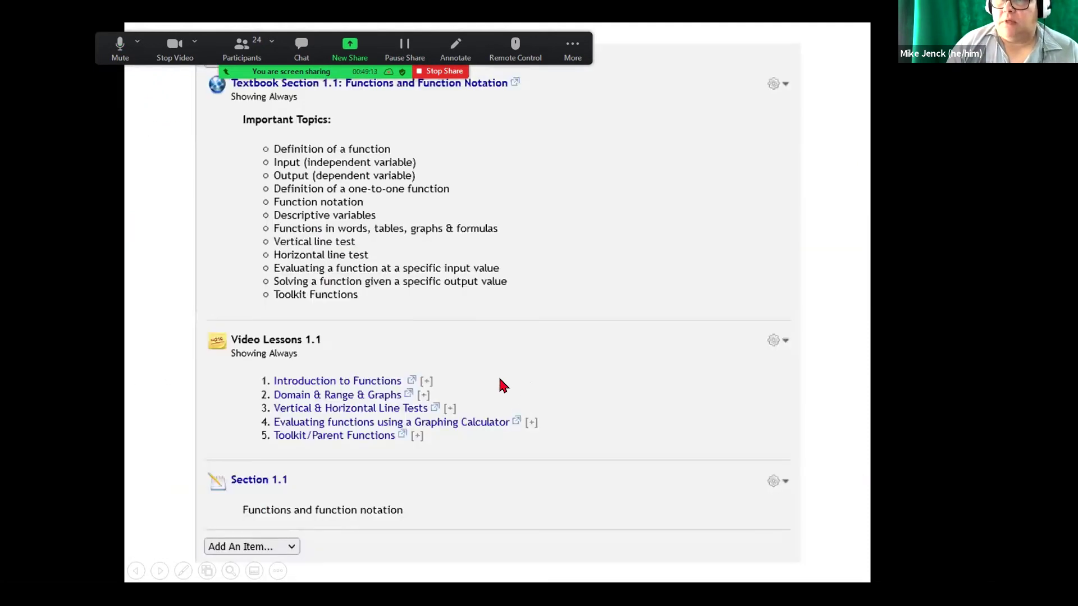
key("alt+Left")
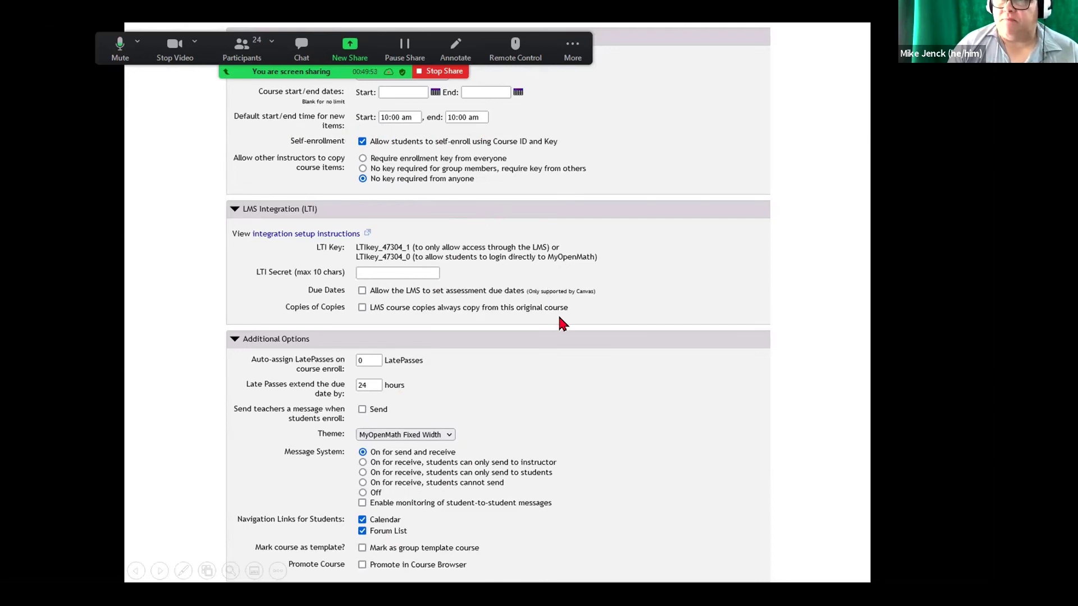
key("Right")
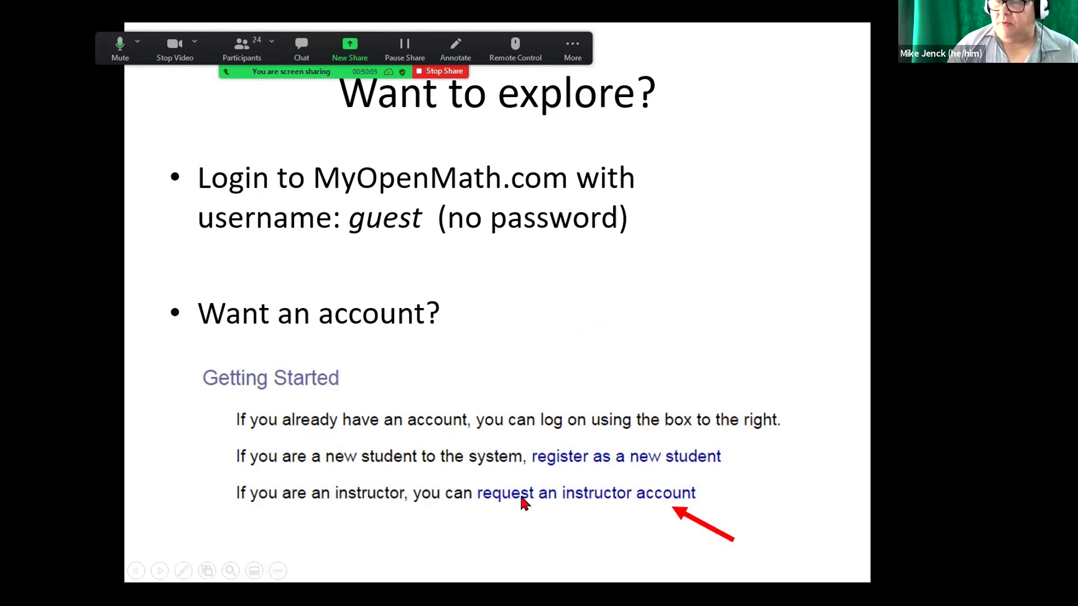
- Show the Training Course screenshot, then the support forums slide with Getting Help, Ask a Colleague and FAQ
left_click(435, 312)
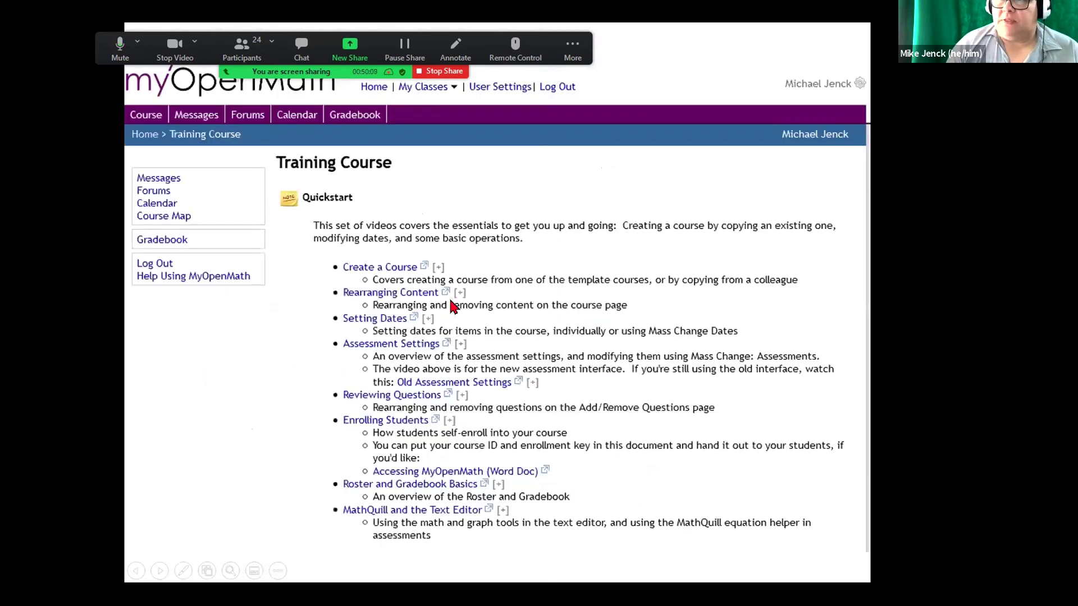
left_click(304, 220)
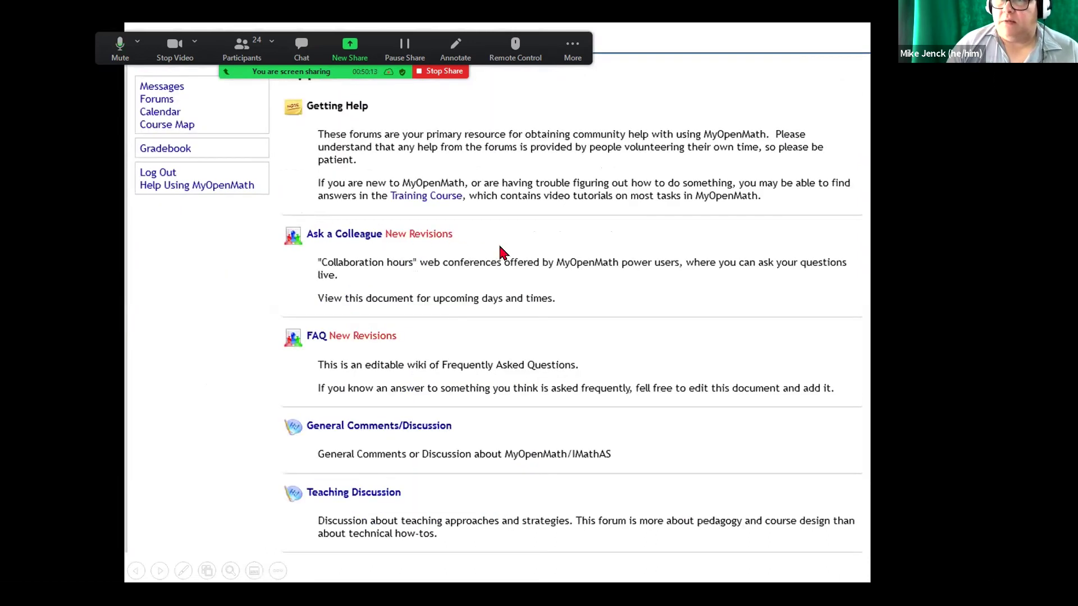